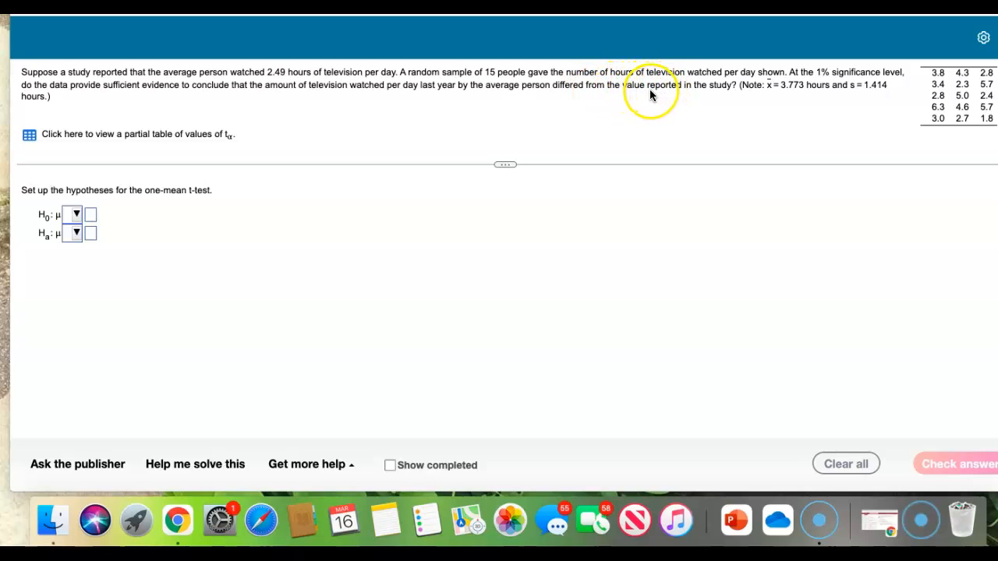
Set the null hypothesis of the one-mean t-test to μ = 2.49
click(78, 216)
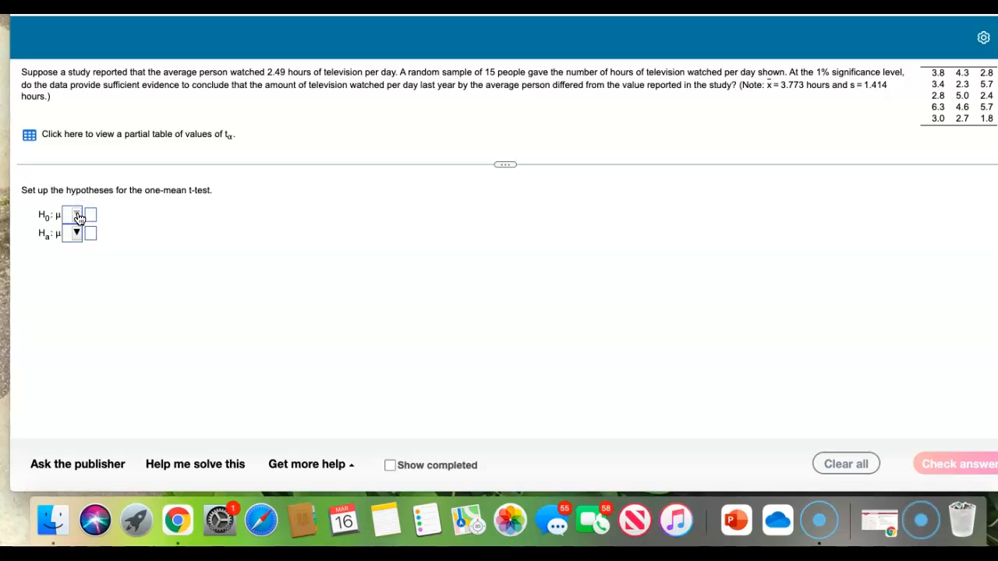
click(78, 217)
click(86, 328)
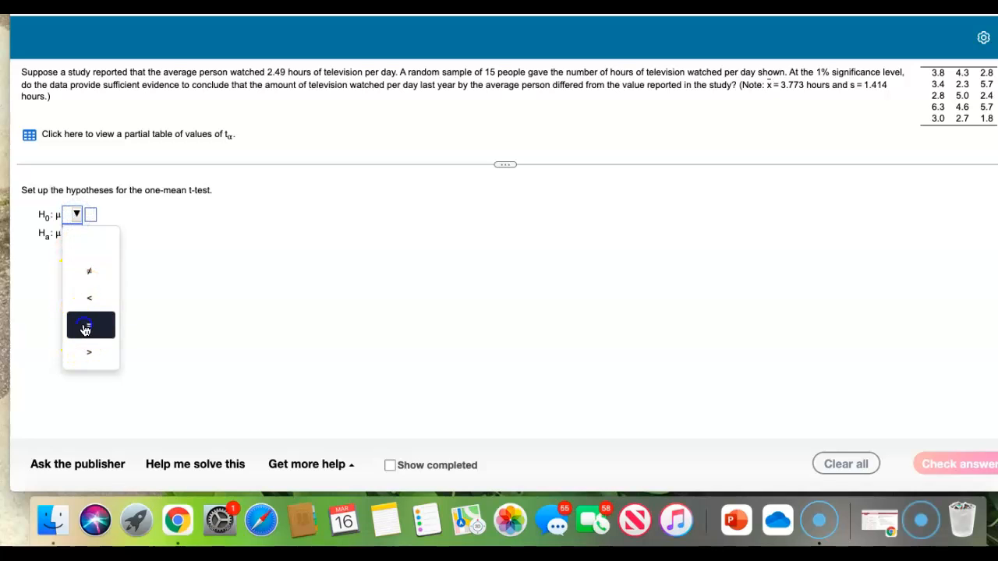
click(90, 216)
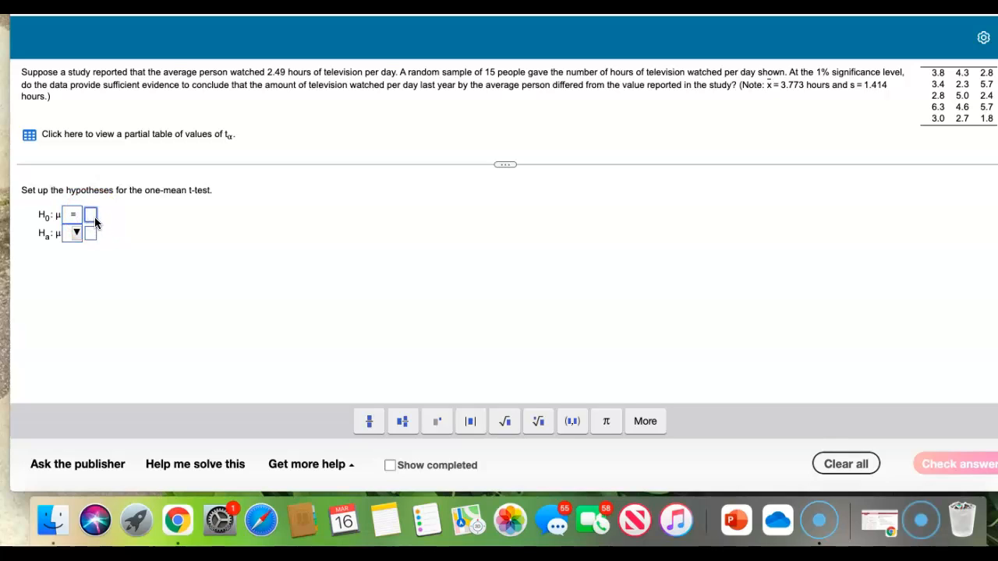
Set the alternative hypothesis to μ ≠ 2.49, then submit the hypotheses and dismiss the feedback
click(76, 234)
click(76, 289)
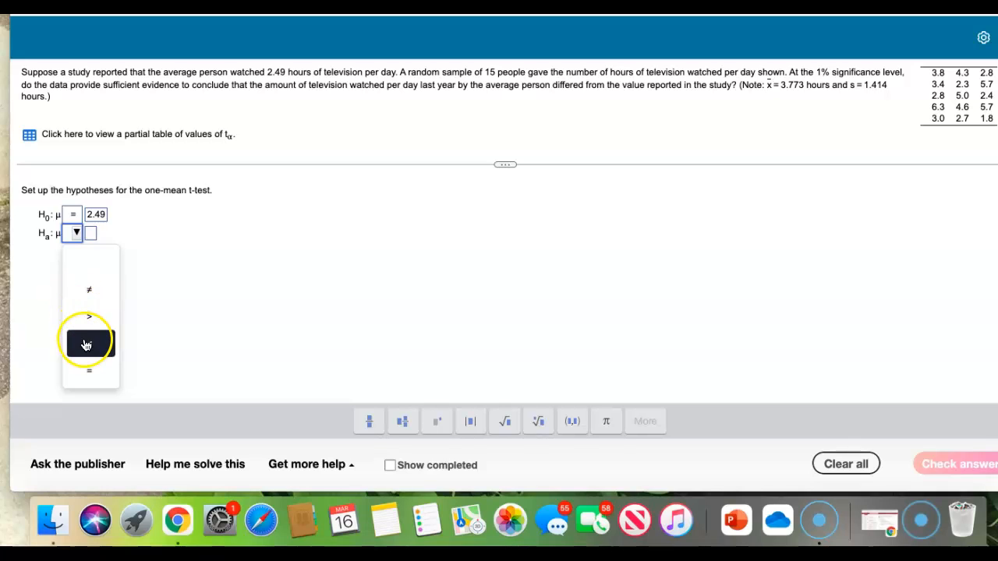
click(88, 289)
click(90, 234)
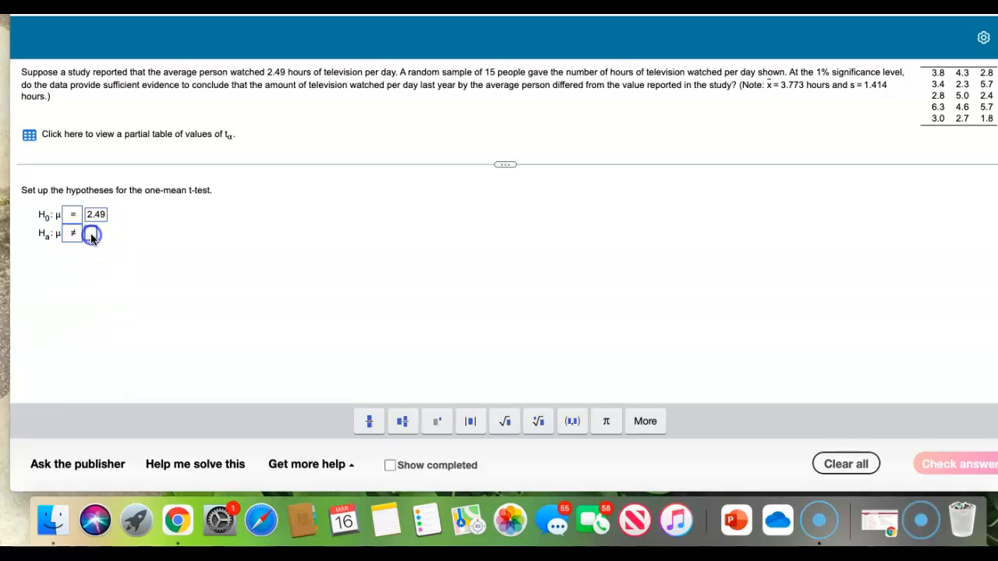
text(2.49)
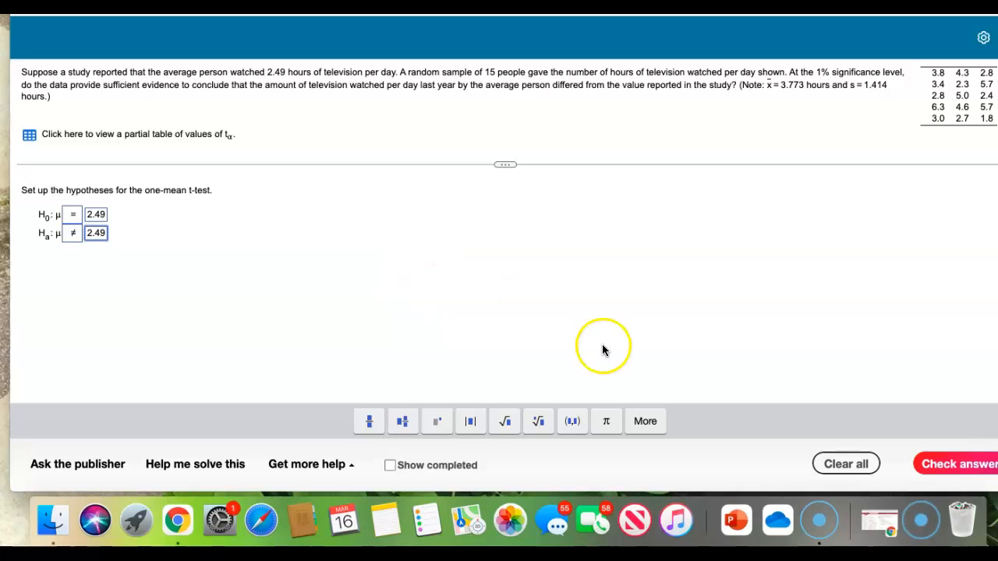
click(942, 464)
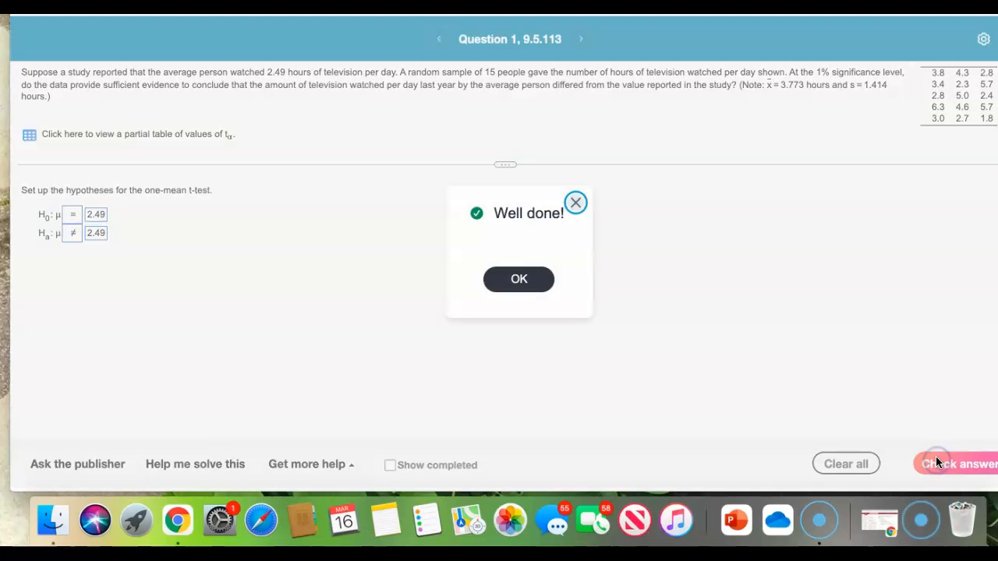
click(519, 278)
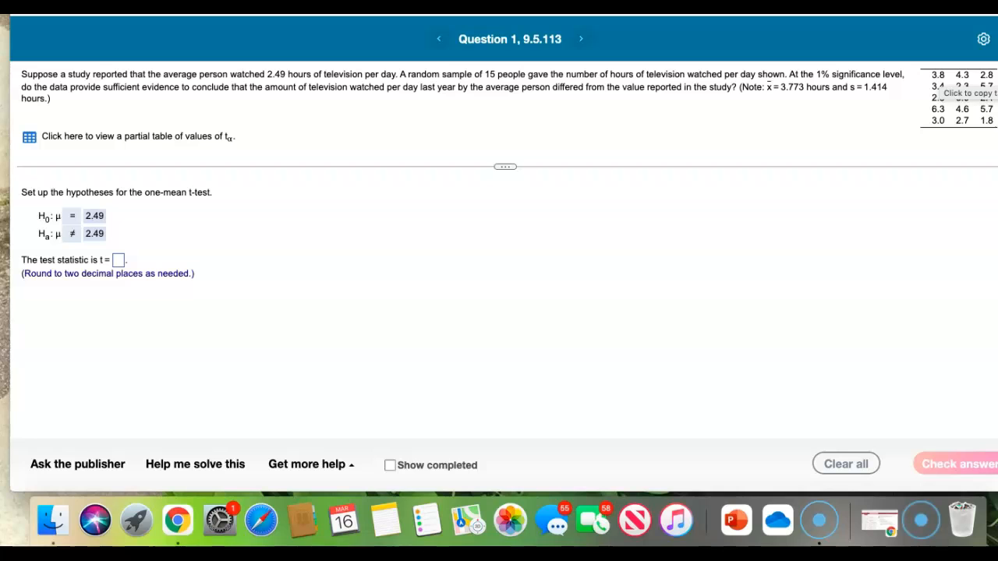
Open the question's television-hours data table in StatCrunch
click(962, 97)
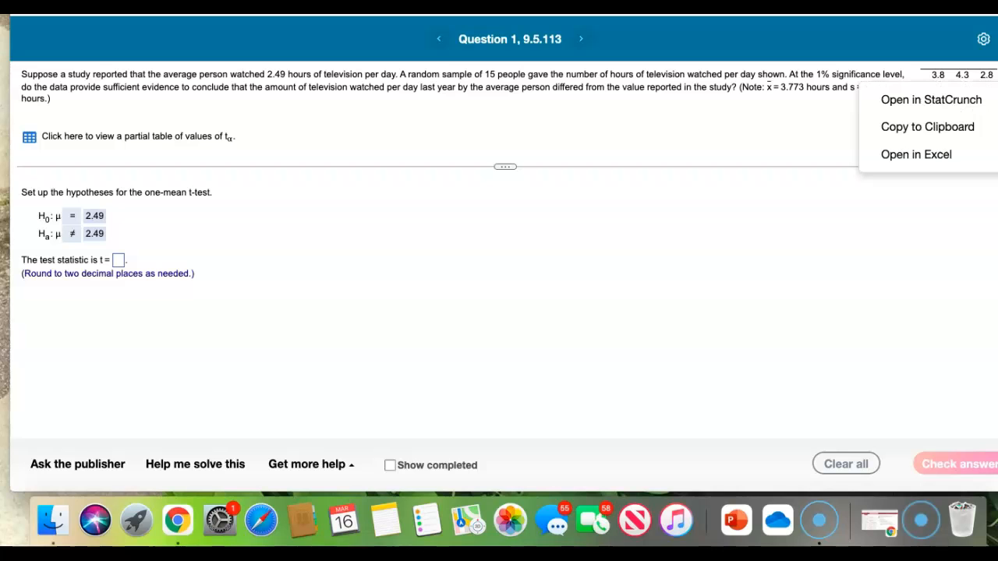
click(934, 100)
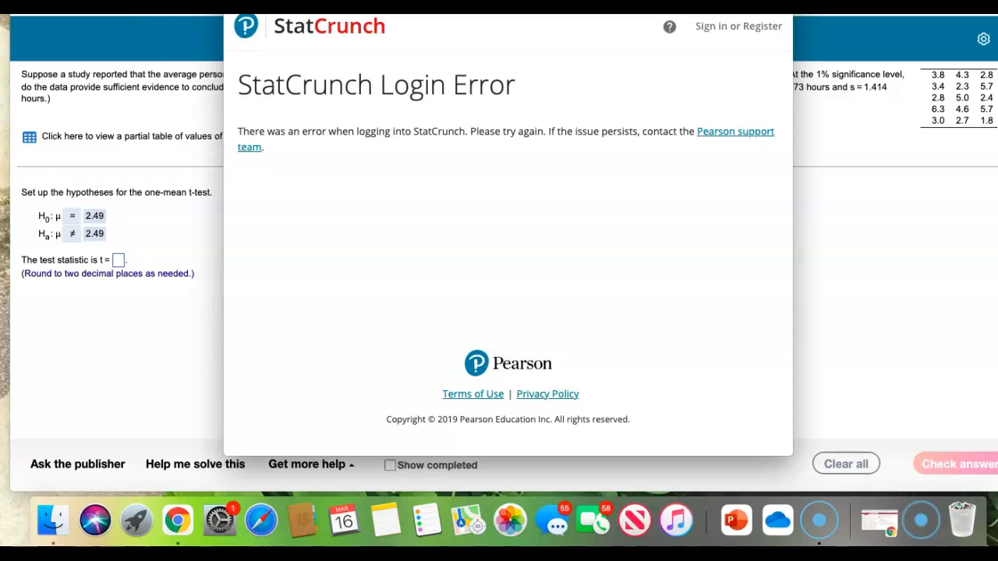
click(107, 494)
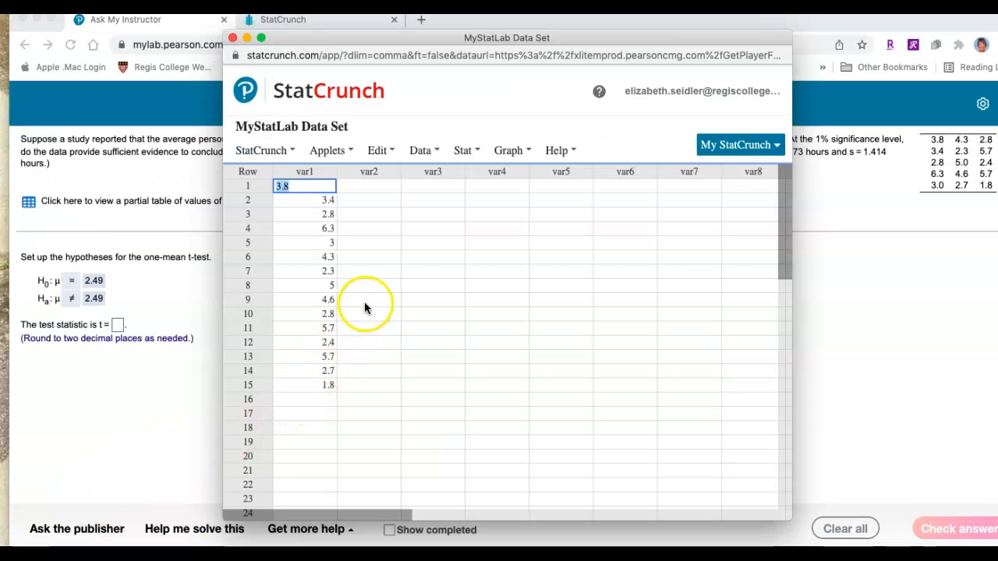
Set up a one-sample T test with data on var1, using 2.49 as the null hypothesis mean
click(426, 160)
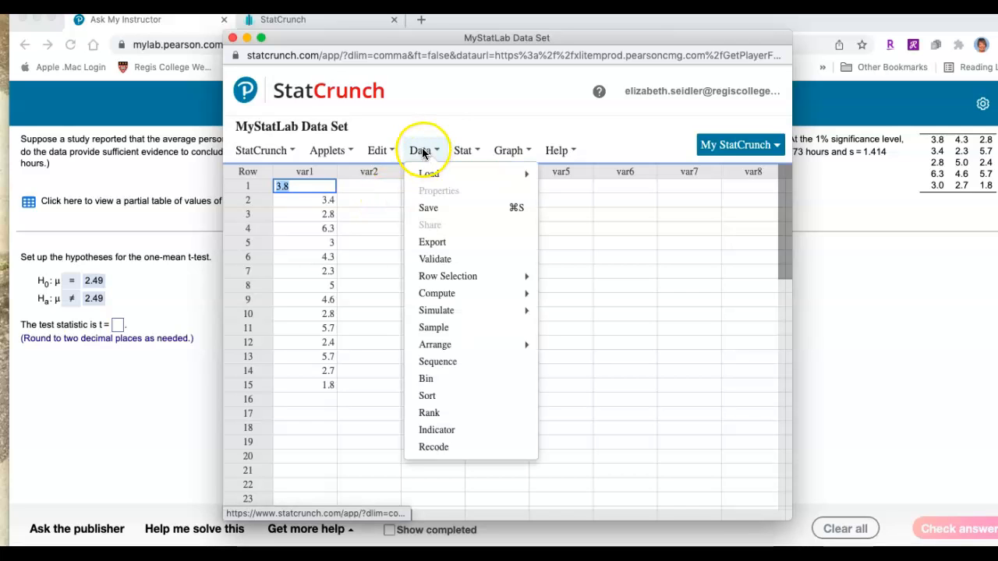
click(463, 152)
click(463, 152)
click(462, 150)
mouse_move(472, 242)
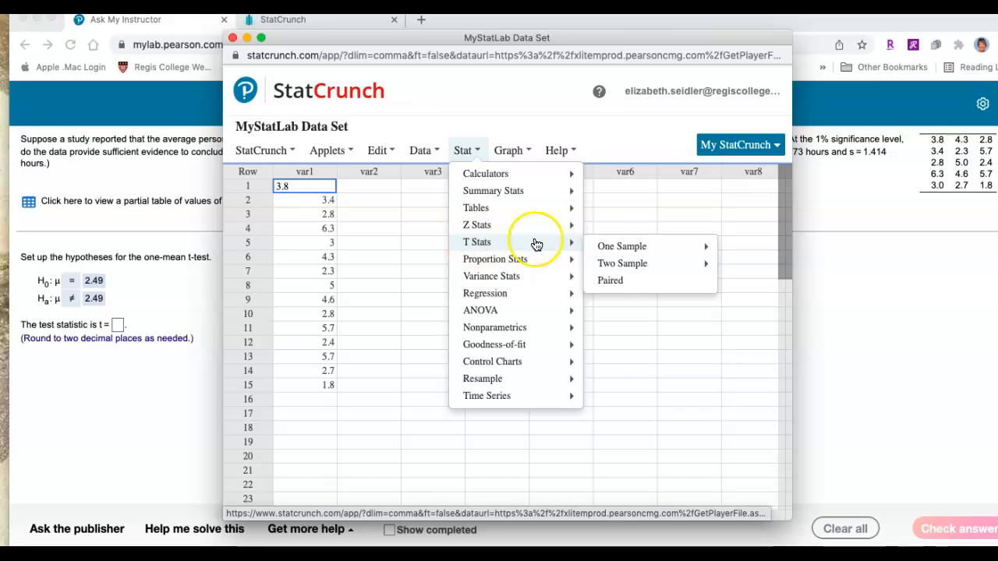
mouse_move(607, 247)
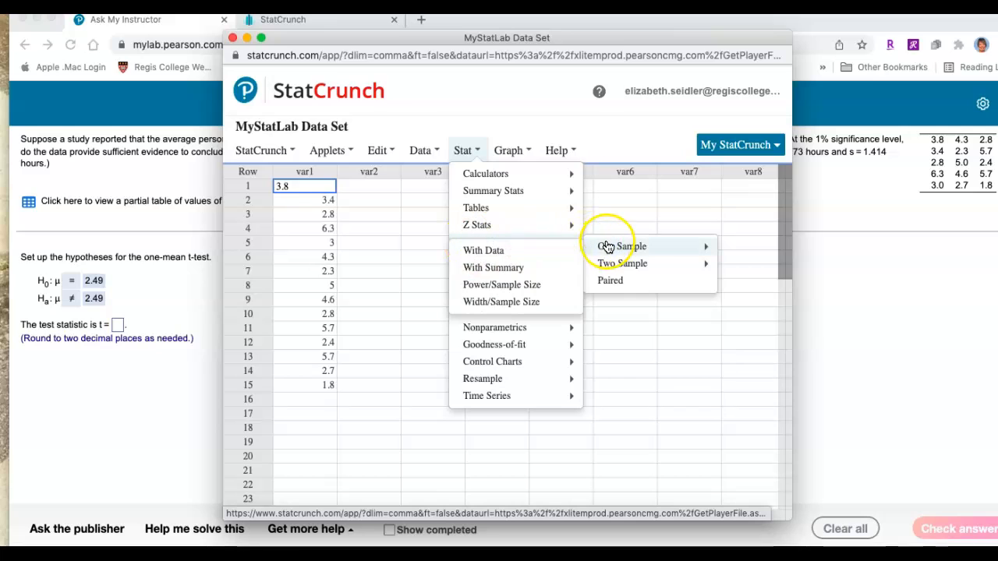
click(507, 252)
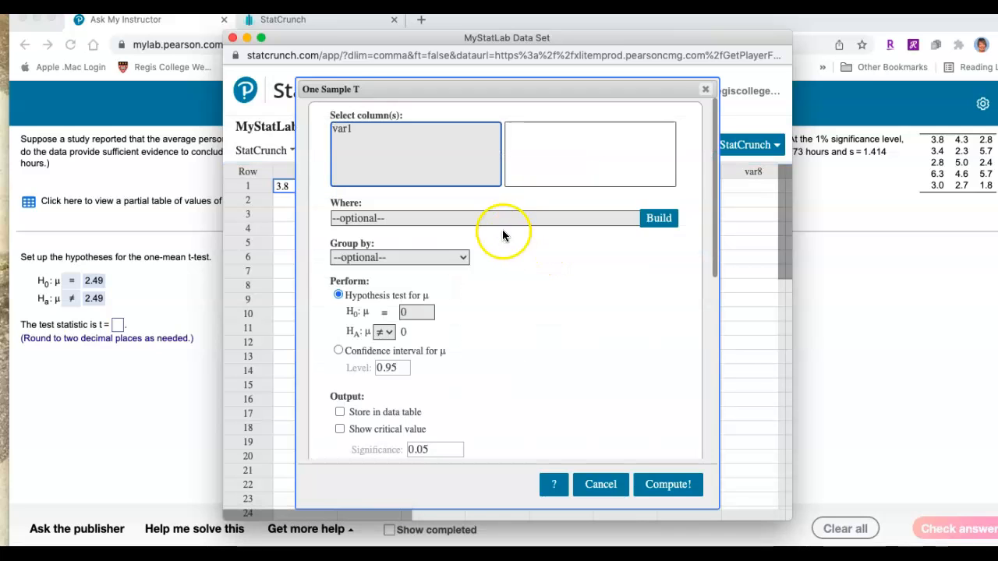
click(347, 129)
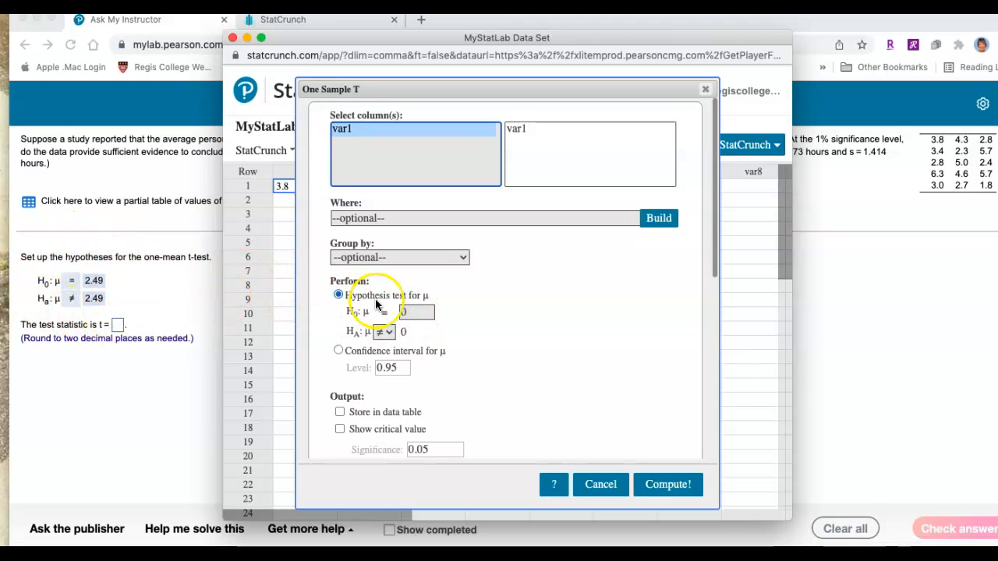
click(399, 312)
text(2.)
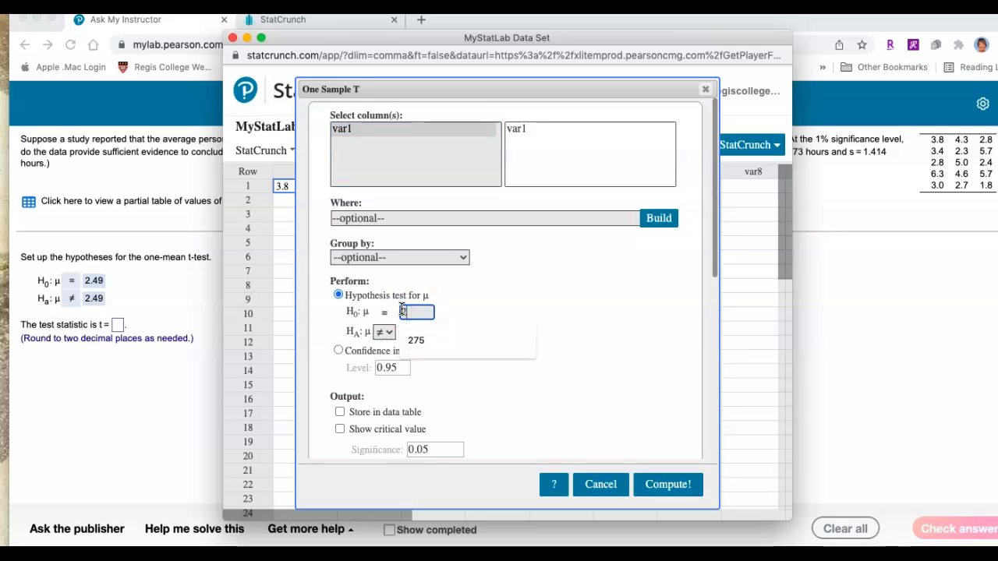
text(49)
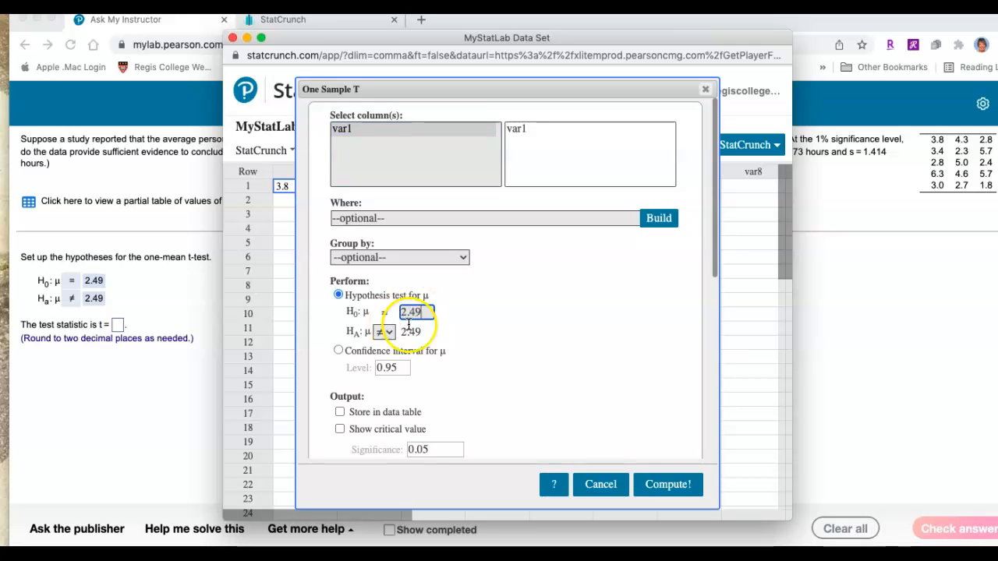
Include the critical value at a significance of 0.01 in the output and compute the test
scroll(413, 330, down, 2)
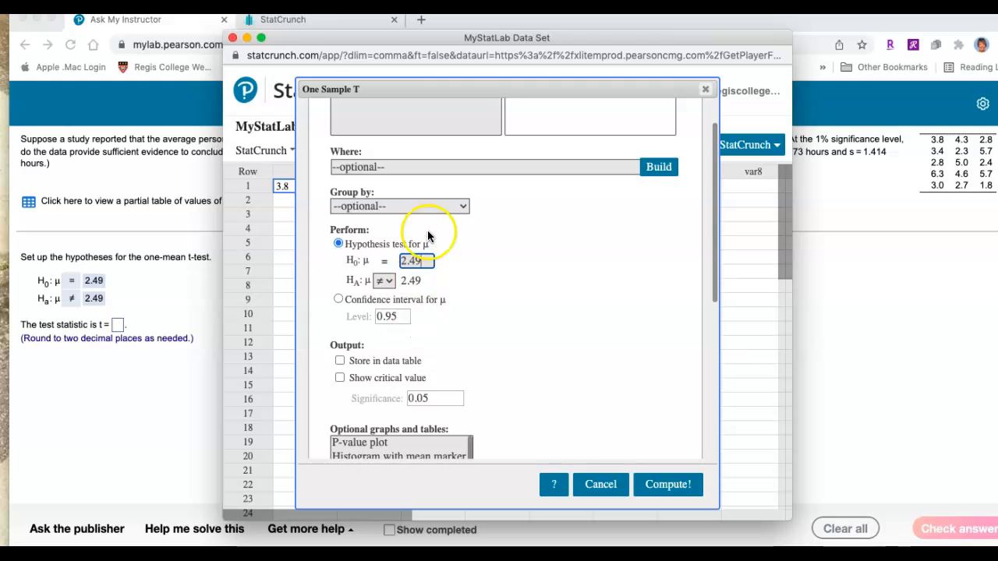
drag(347, 37, 398, 50)
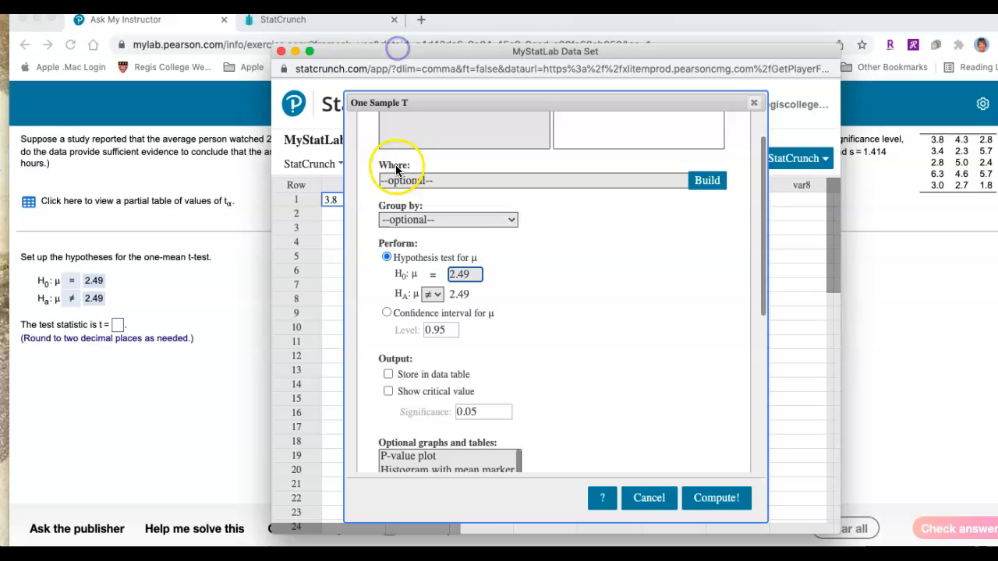
click(388, 391)
click(479, 412)
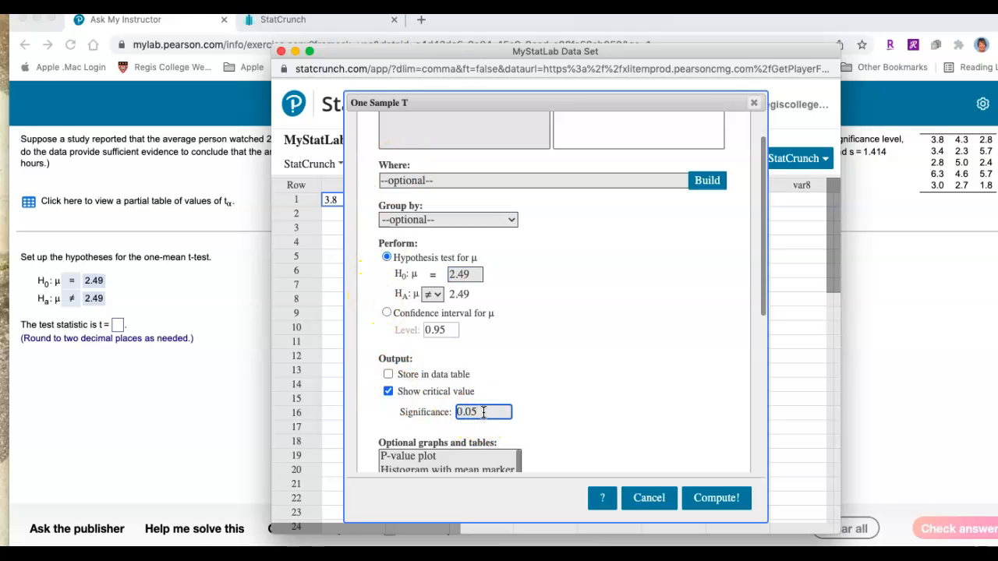
key(BackSpace)
scroll(559, 406, up, 3)
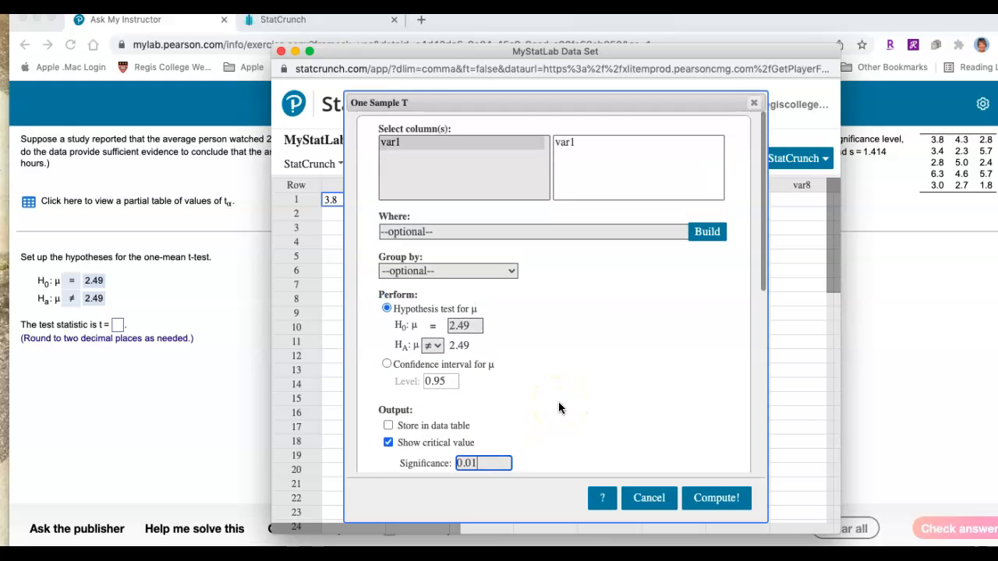
scroll(558, 409, down, 3)
click(710, 499)
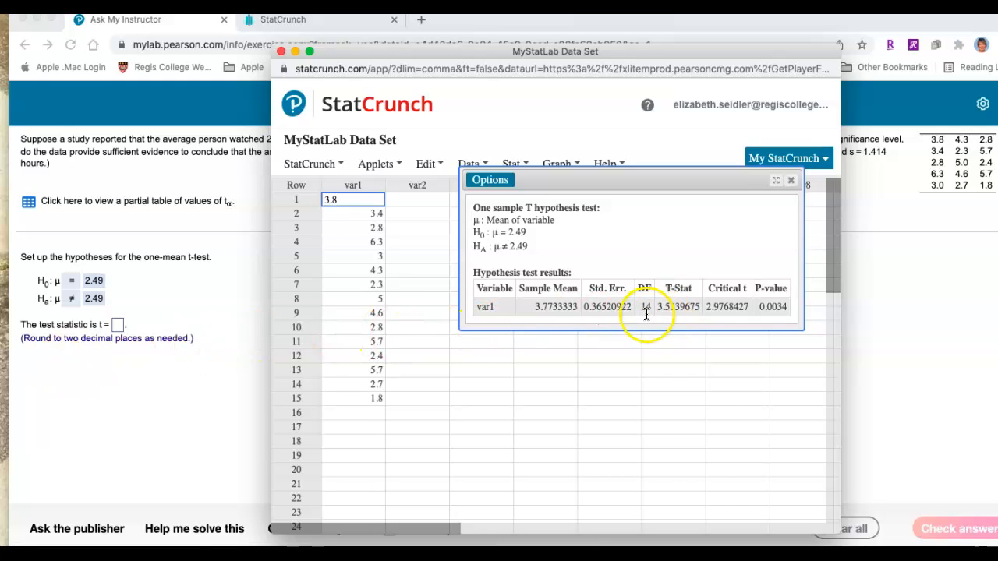
Return to the question, enter 3.51 as the test statistic t, submit it and dismiss the feedback
click(118, 326)
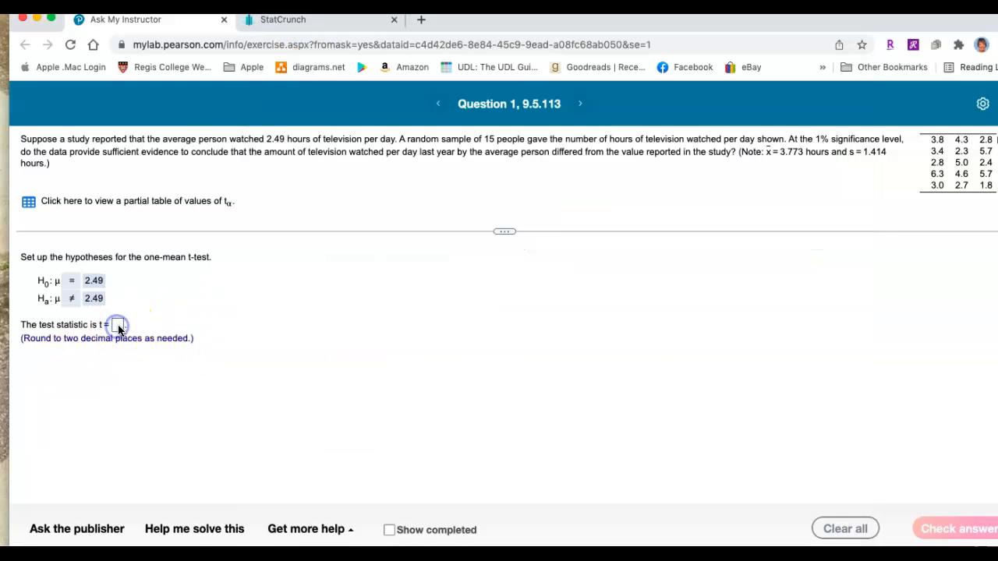
click(117, 326)
text(3.51)
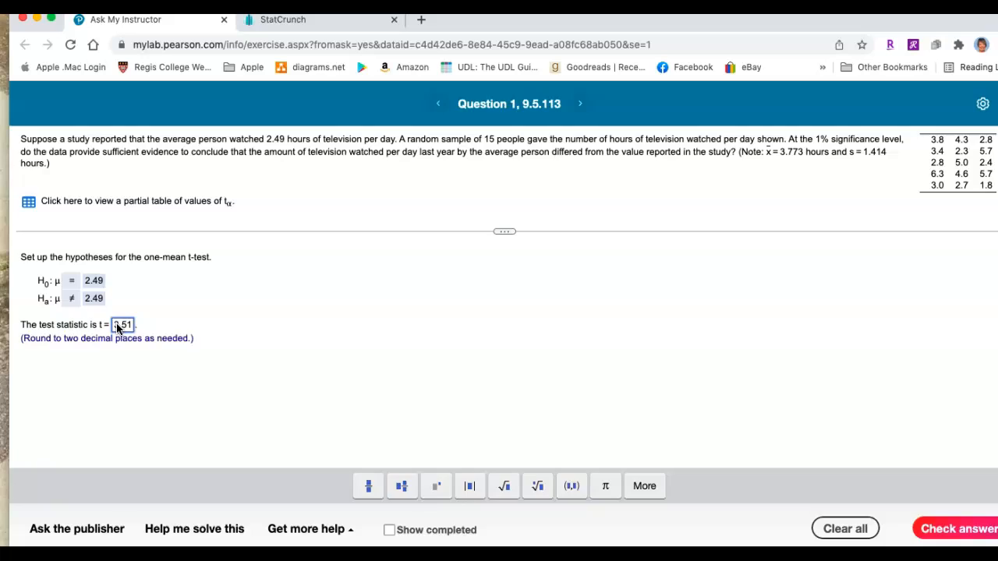
key(Return)
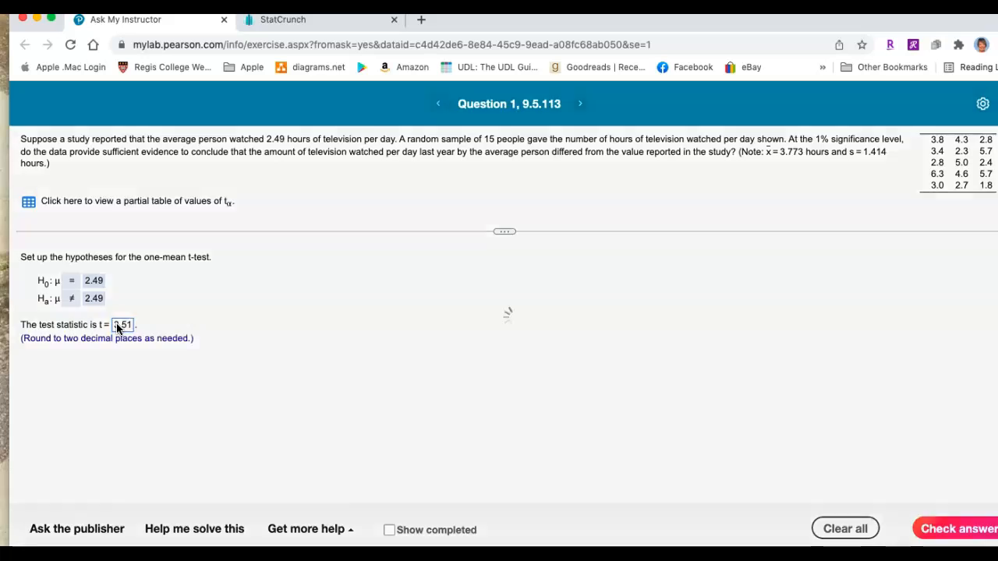
click(512, 343)
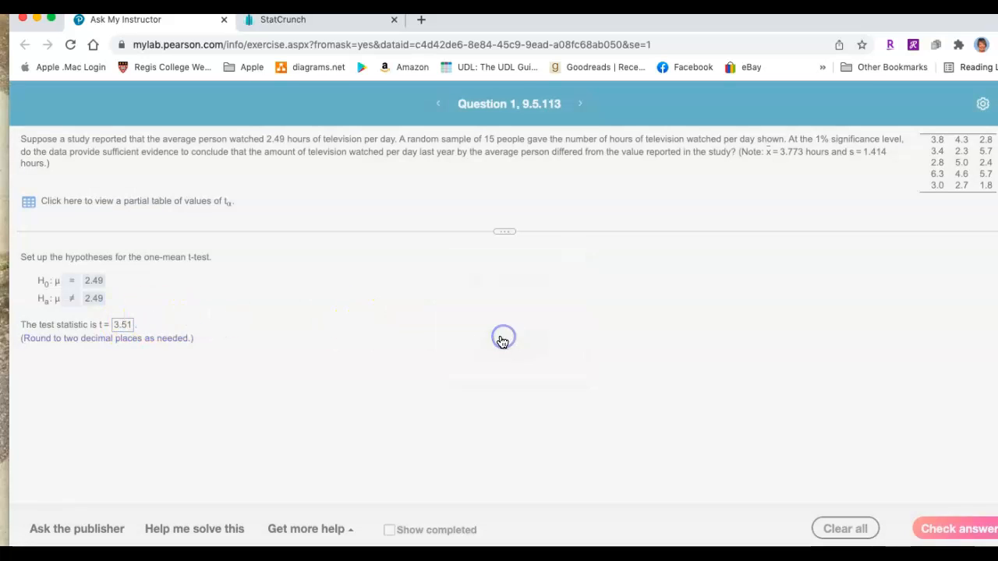
Bring the StatCrunch test results back into view and place their window clear of the critical-value choices
key(ctrl+Up)
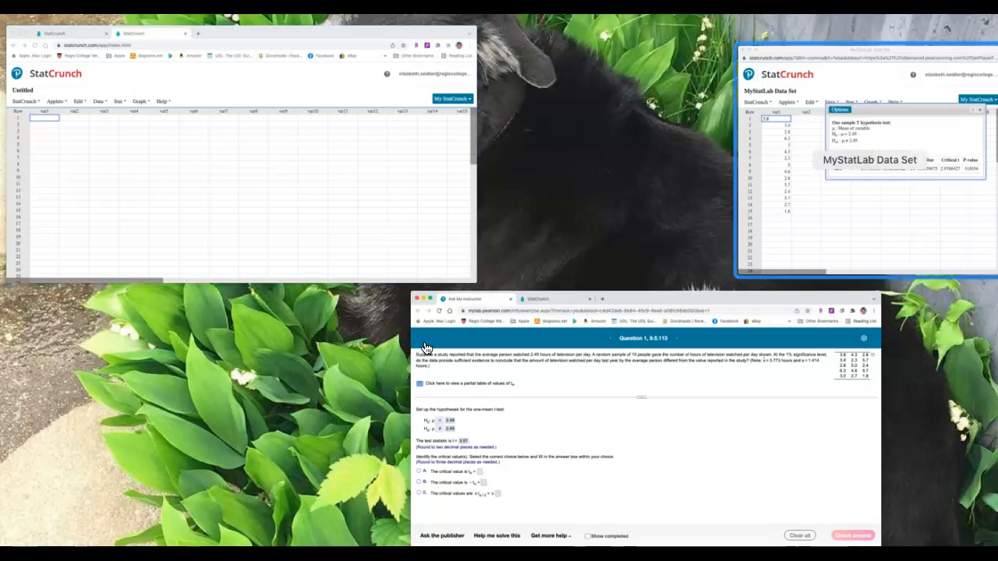
click(772, 211)
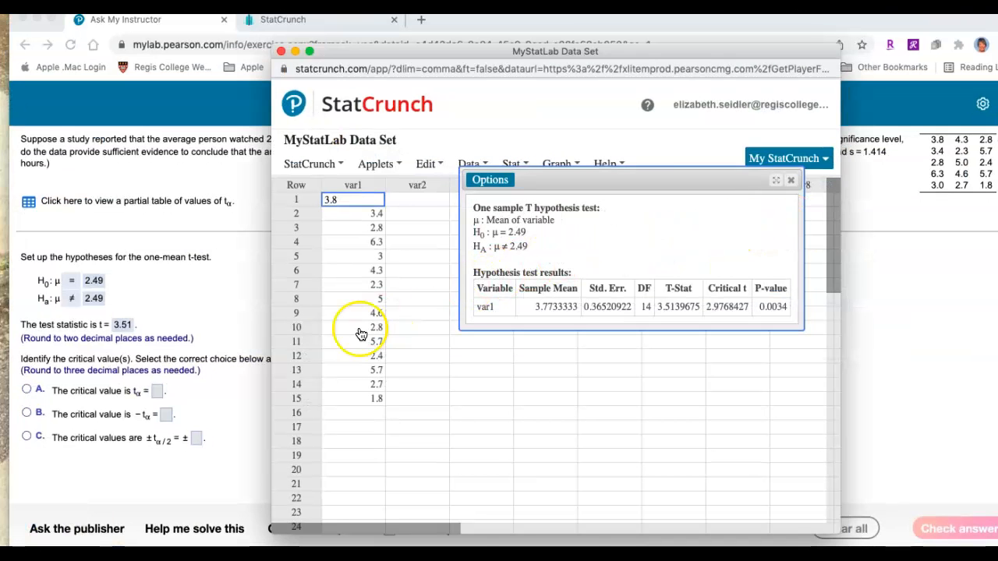
drag(410, 53, 498, 55)
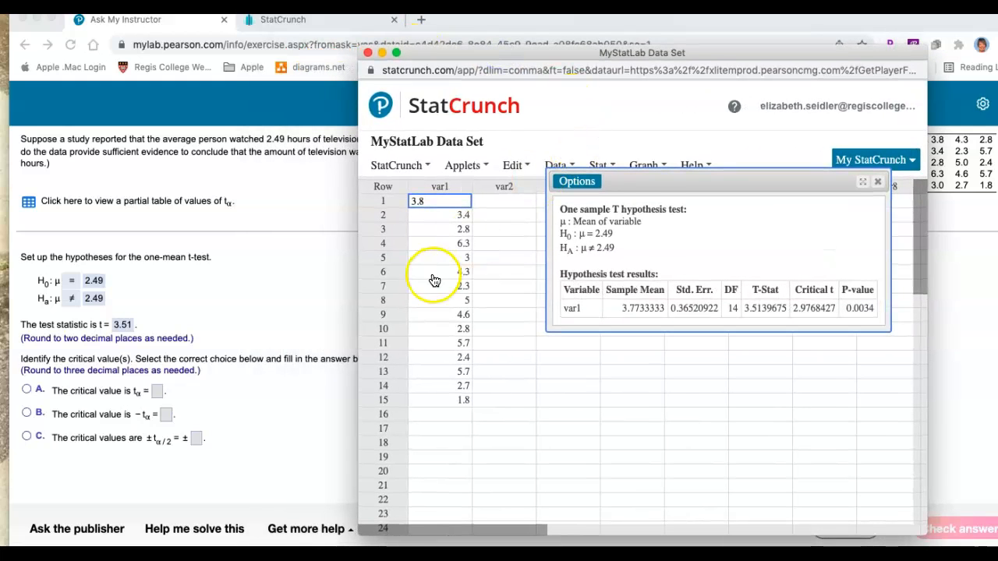
drag(456, 60, 565, 59)
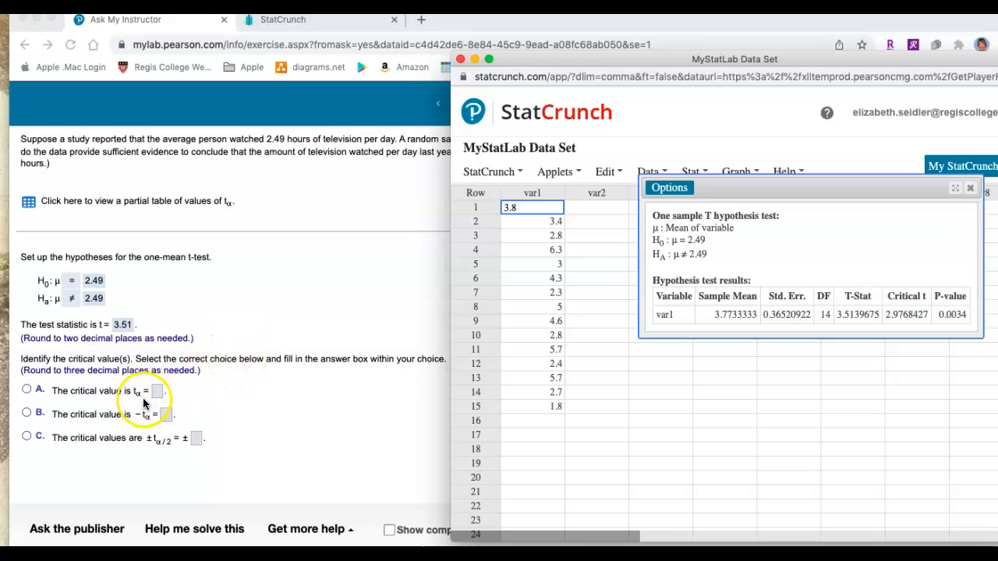
Choose option C for the critical values ±t α/2, enter 2.977 from the StatCrunch results and submit the answer
click(26, 439)
click(28, 437)
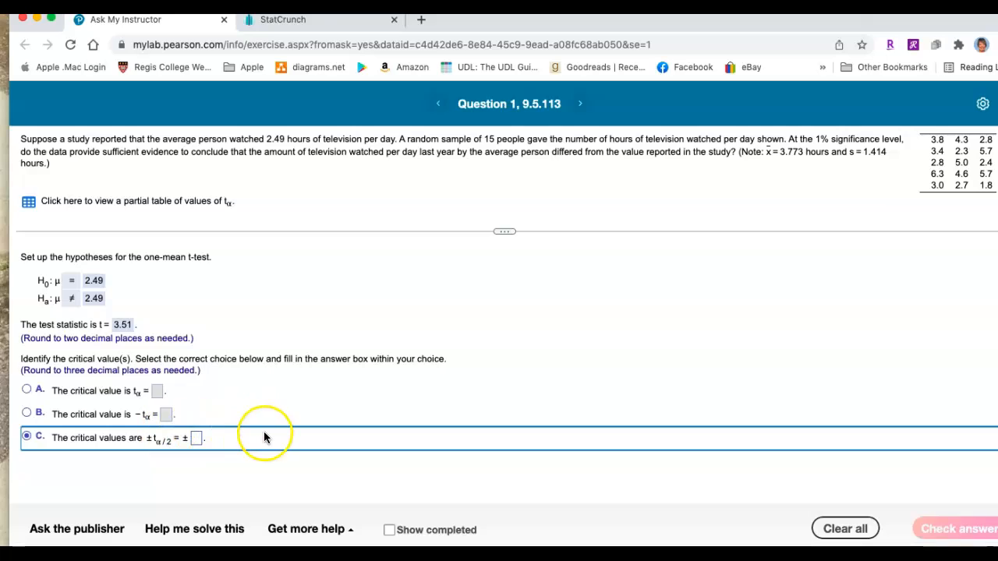
key(ctrl+Up)
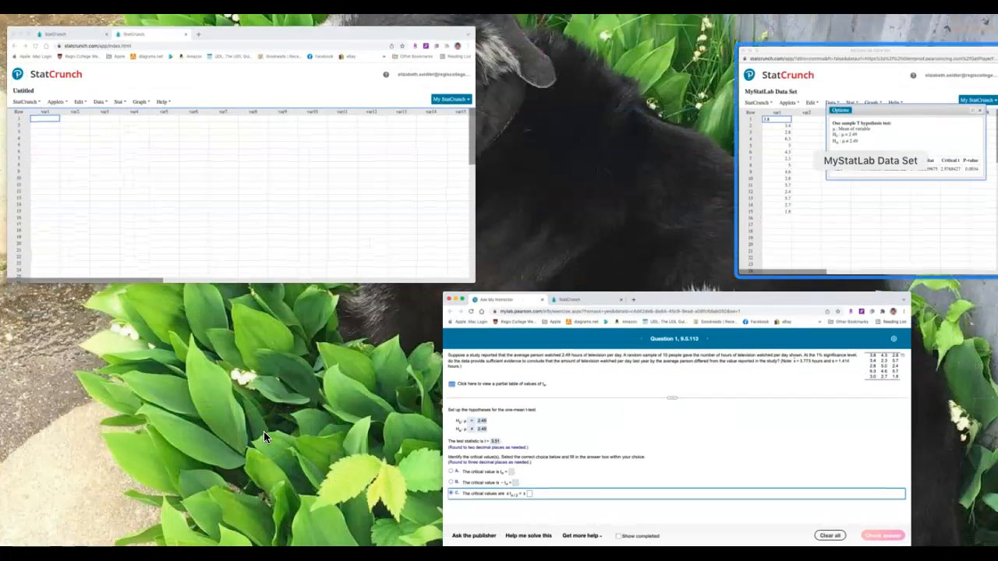
click(796, 236)
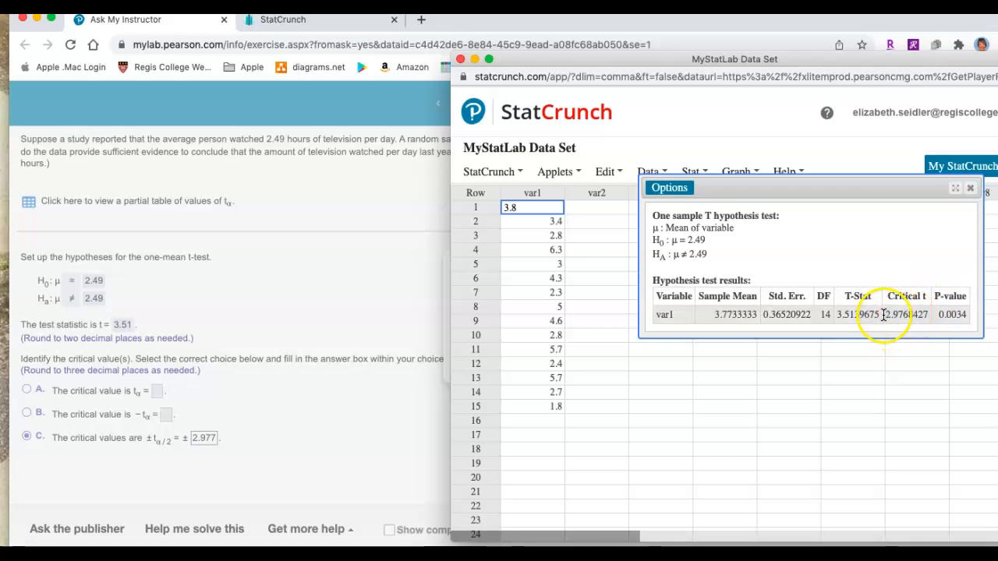
click(350, 435)
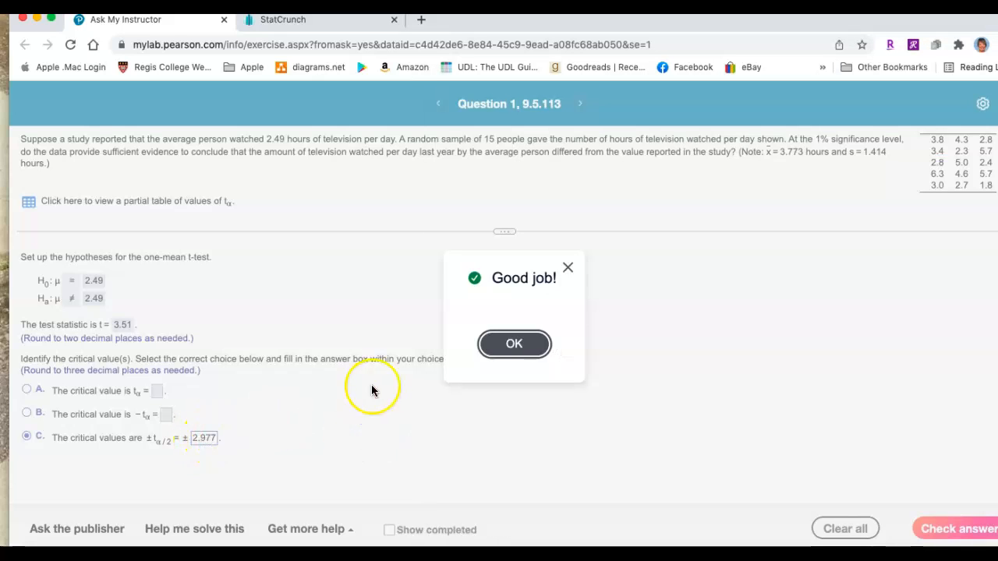
Dismiss the feedback on the critical-value answer to reach the conclusion statement
click(514, 346)
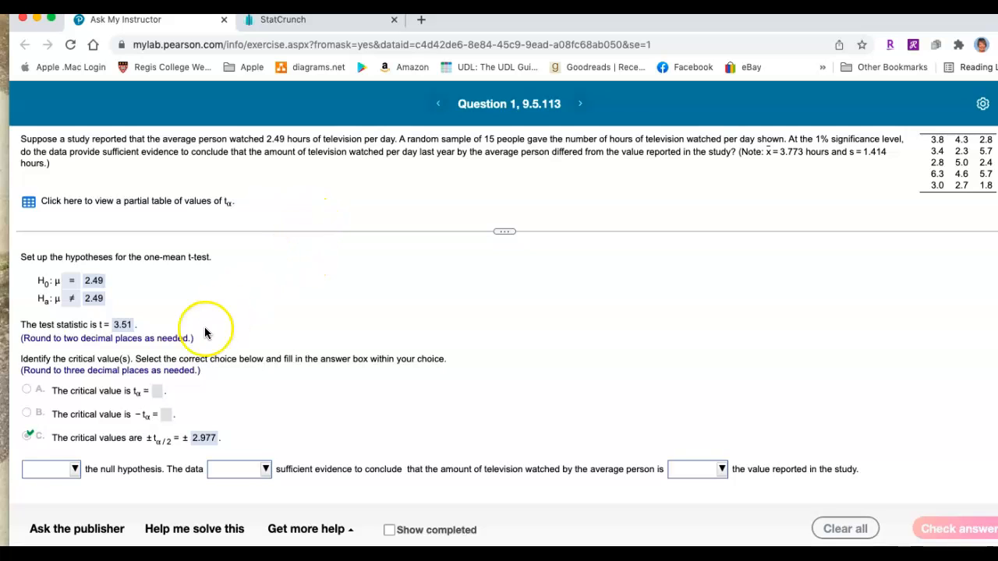
Sketch a t-distribution curve in the blank area beside the hypotheses, mark off both tails and label each one α = .005
drag(381, 320, 557, 317)
mouse_move(378, 312)
mouse_down()
mouse_move(440, 270)
mouse_move(481, 261)
mouse_move(526, 293)
mouse_move(565, 300)
mouse_up()
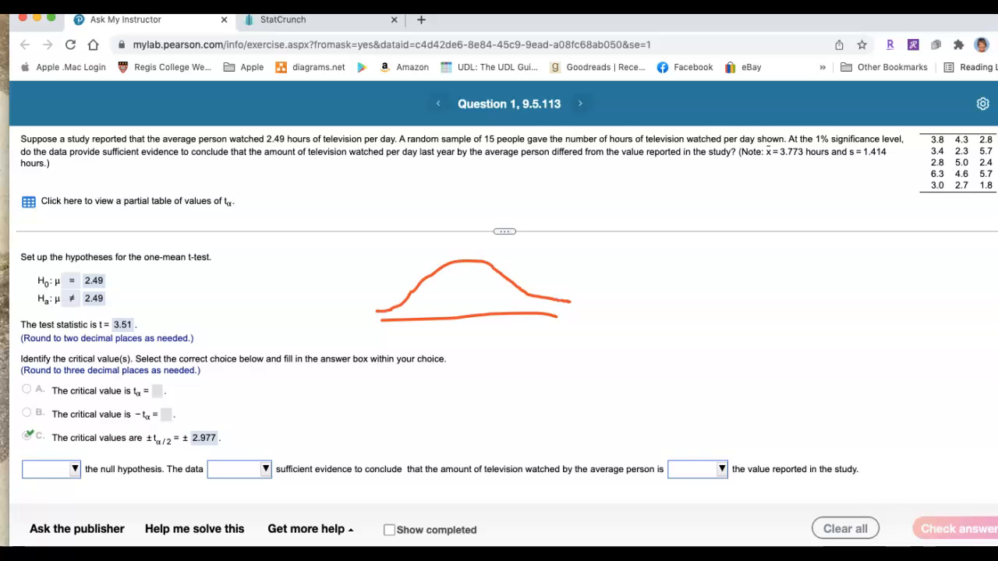
mouse_move(558, 335)
mouse_down()
mouse_move(561, 352)
mouse_move(575, 341)
mouse_up()
mouse_move(533, 297)
mouse_down()
mouse_move(534, 310)
mouse_move(554, 306)
mouse_up()
mouse_move(413, 293)
mouse_down()
mouse_move(413, 315)
mouse_move(372, 297)
mouse_move(388, 288)
mouse_up()
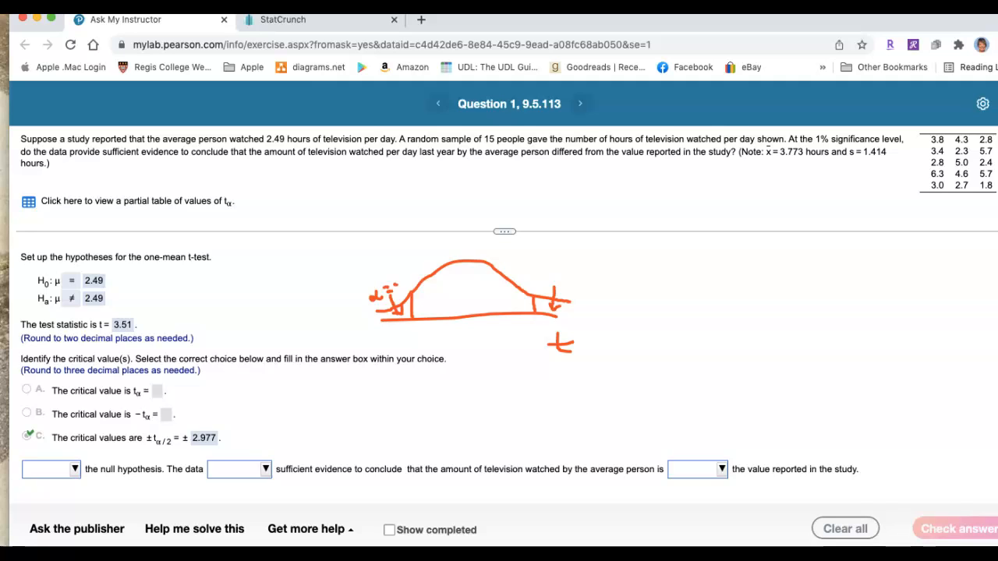
mouse_move(397, 274)
mouse_down()
mouse_move(427, 273)
mouse_move(435, 254)
mouse_up()
mouse_move(568, 272)
mouse_down()
mouse_move(556, 287)
mouse_move(587, 272)
mouse_move(609, 284)
mouse_move(606, 271)
mouse_move(634, 285)
mouse_move(642, 270)
mouse_up()
click(595, 282)
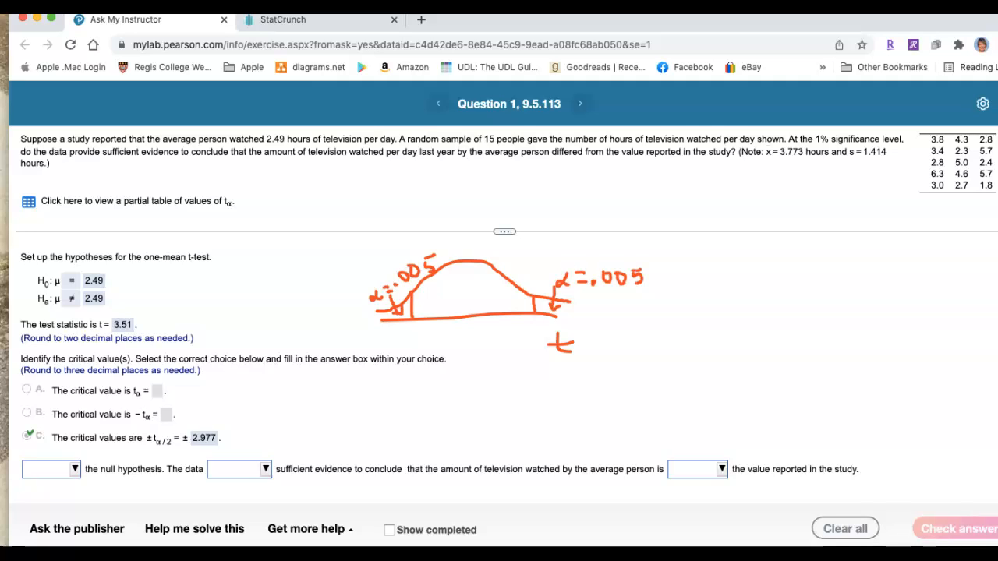
Extend the two tail boundaries below the curve, label them -2.977 and 2.977, and clear the sketch from the screen
mouse_move(535, 317)
mouse_down()
mouse_move(523, 409)
mouse_move(582, 394)
mouse_up()
mouse_move(413, 319)
mouse_down()
mouse_move(415, 383)
mouse_move(385, 403)
mouse_move(390, 413)
mouse_move(421, 406)
mouse_move(420, 419)
mouse_move(436, 404)
mouse_move(433, 416)
mouse_move(441, 396)
mouse_move(443, 415)
mouse_move(450, 404)
mouse_up()
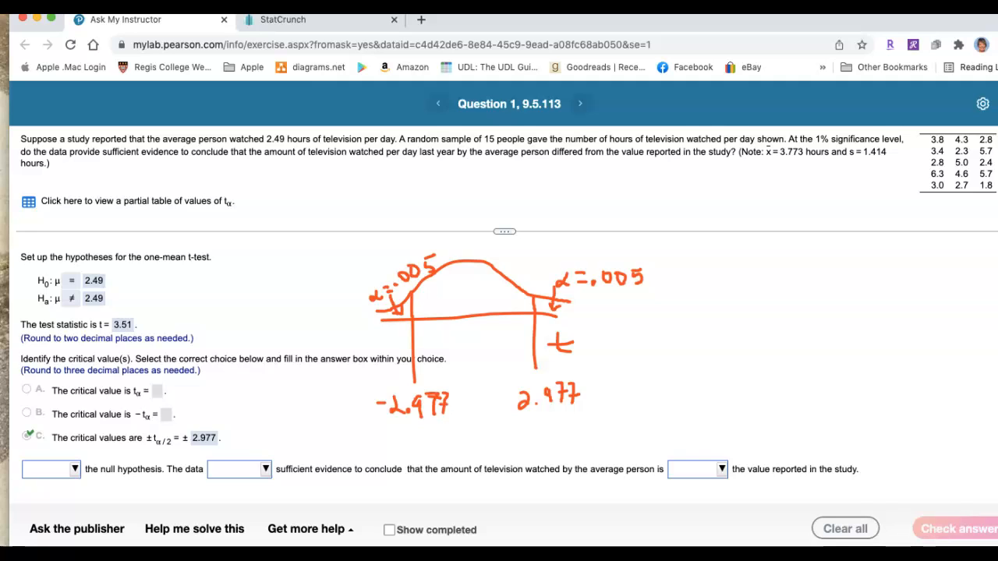
mouse_move(550, 365)
mouse_down()
mouse_move(587, 364)
mouse_move(578, 382)
mouse_up()
click(835, 76)
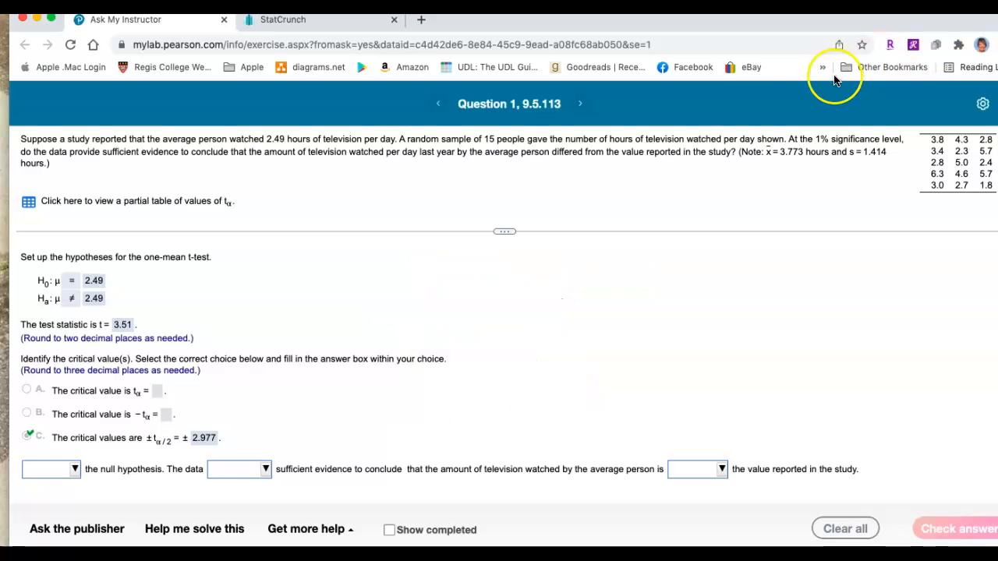
Complete the conclusion statement with "Reject", "provide" and "different from", submit the answer and dismiss the feedback
click(75, 471)
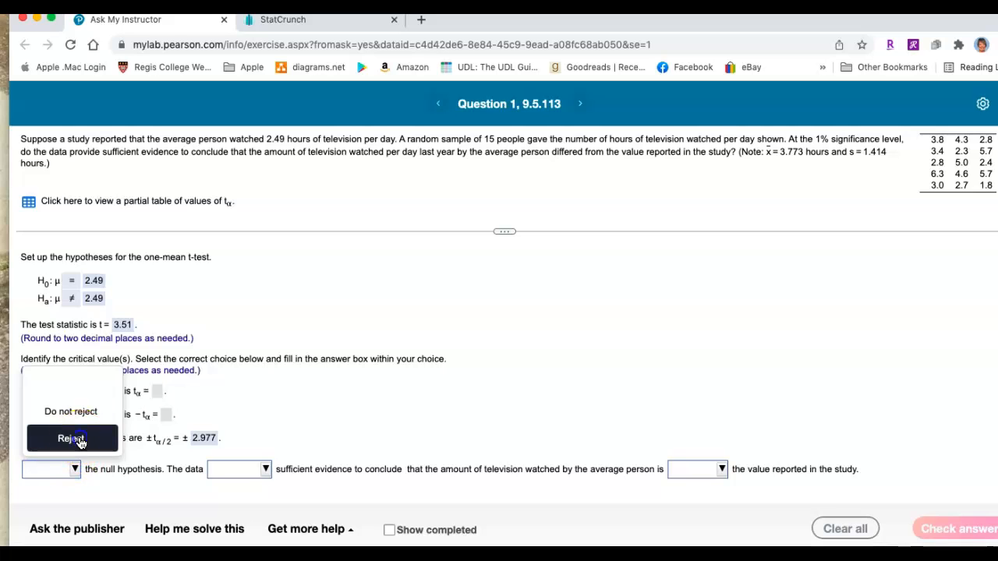
click(71, 439)
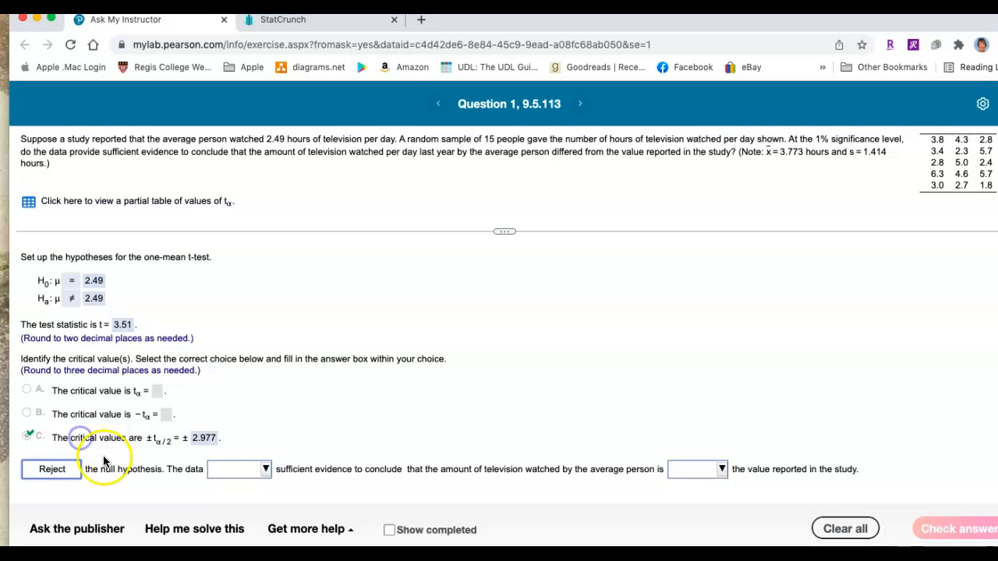
click(265, 469)
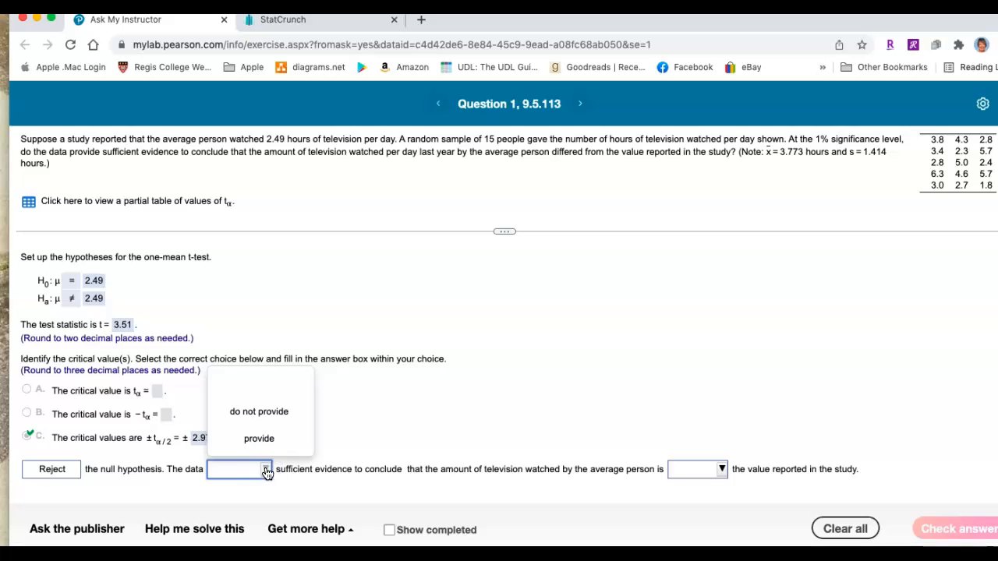
click(263, 439)
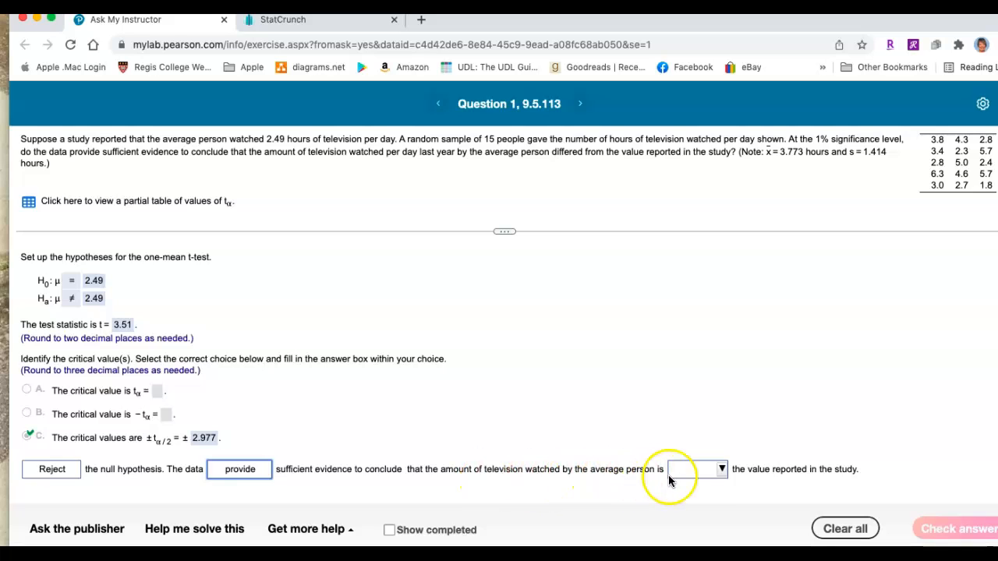
click(722, 470)
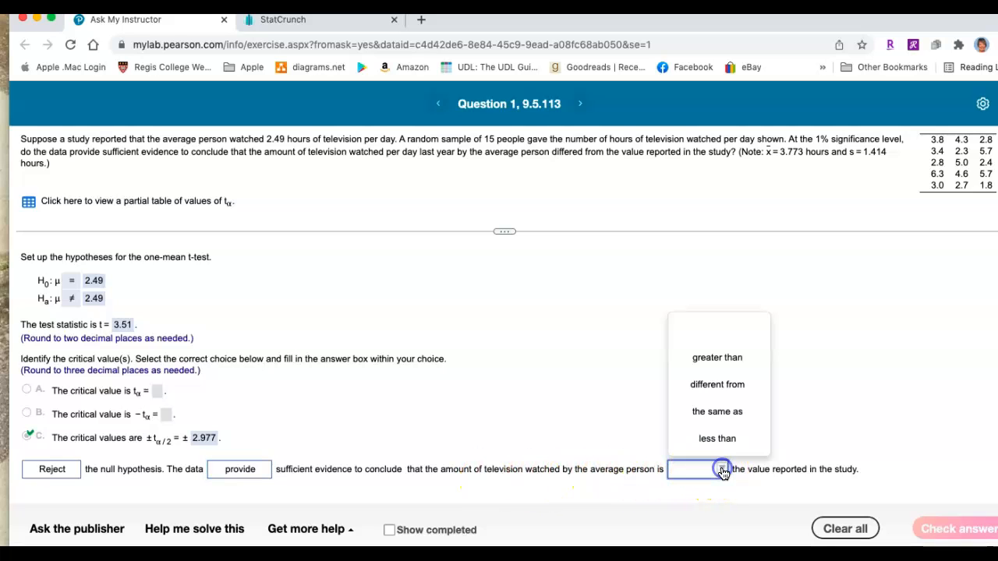
click(718, 387)
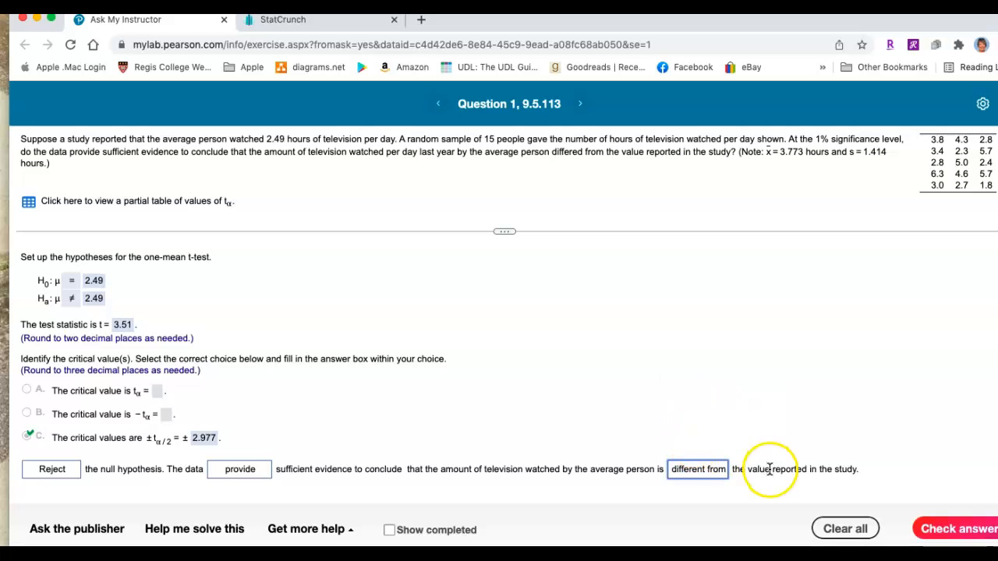
click(935, 530)
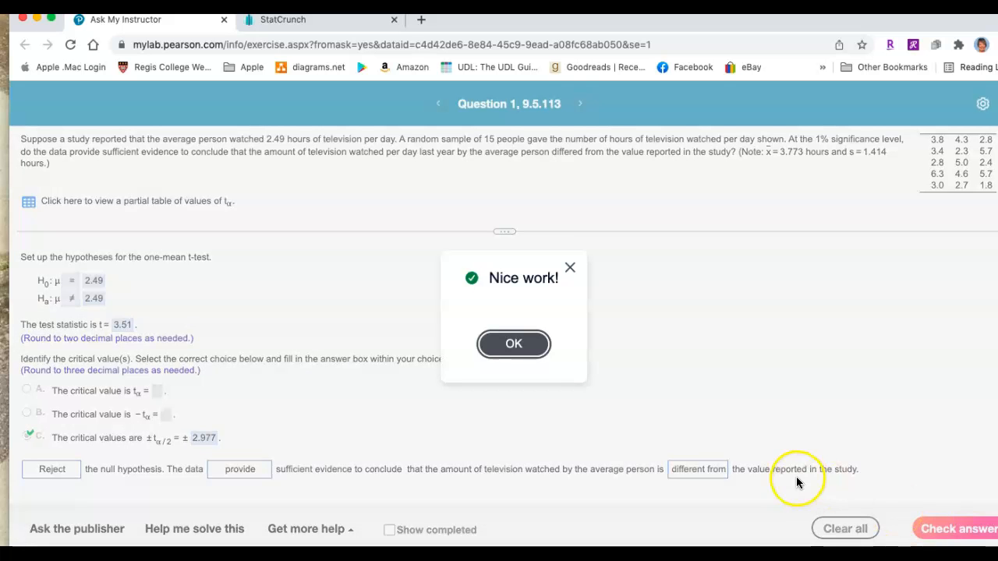
click(542, 354)
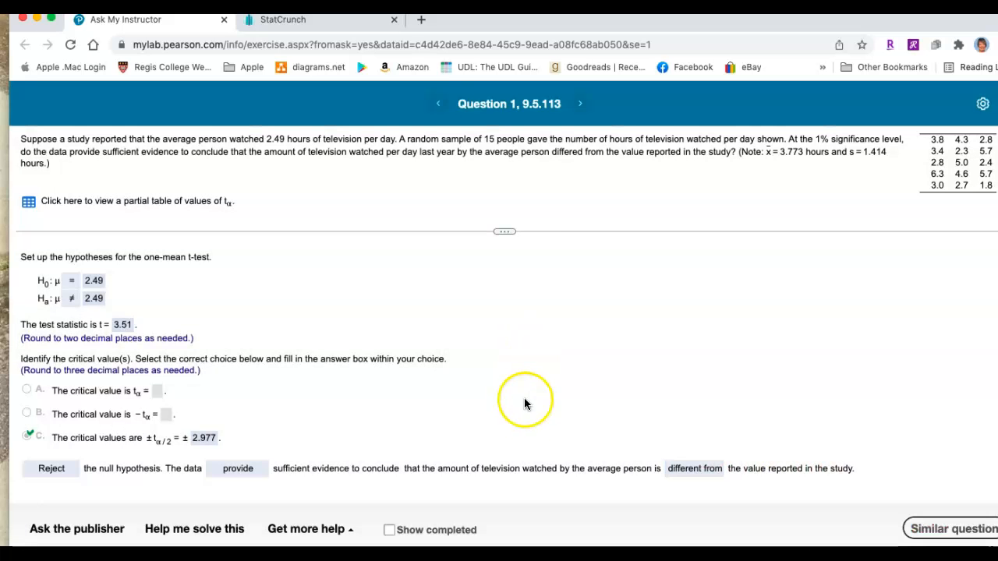